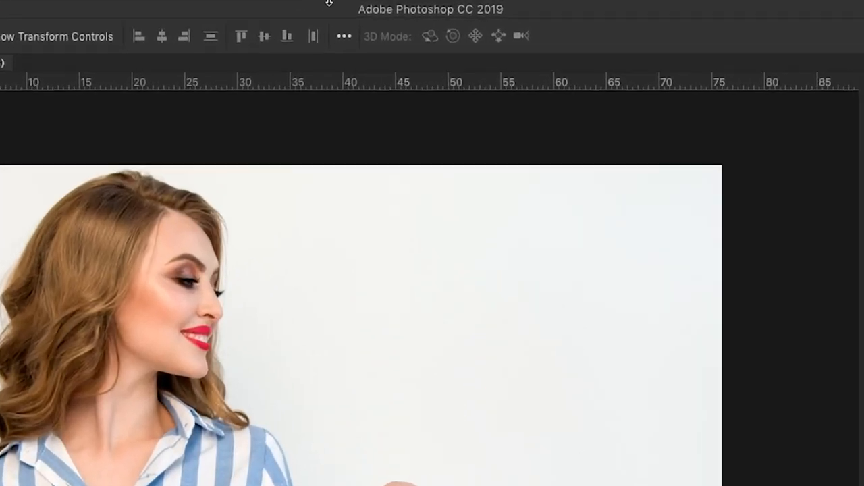
# Check the list of available panels to see that the Layers panel is enabled
pyautogui.click(290, 7)
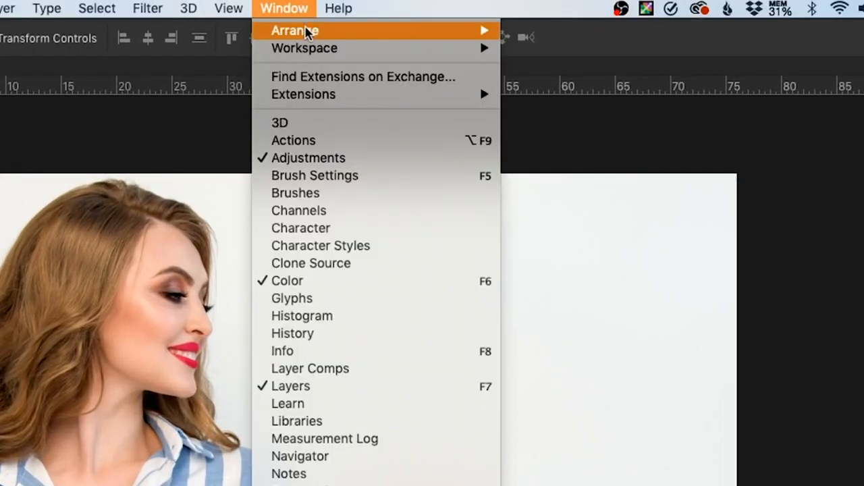
pyautogui.moveTo(313, 49)
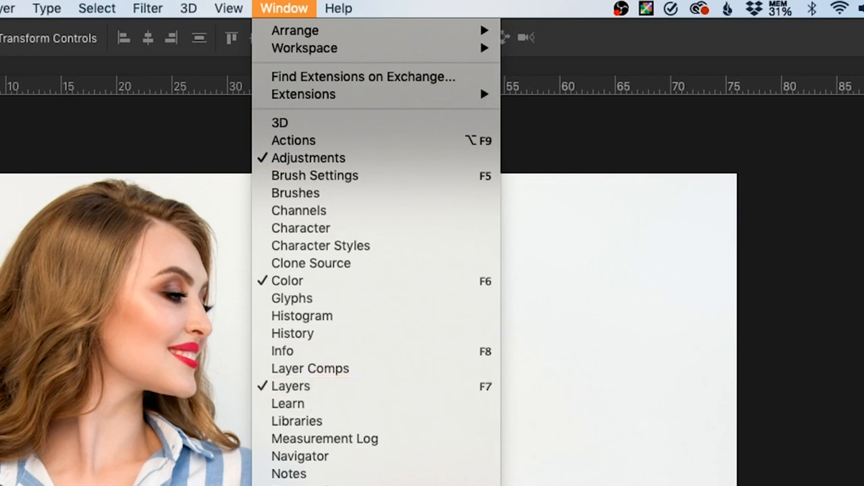
pyautogui.click(745, 391)
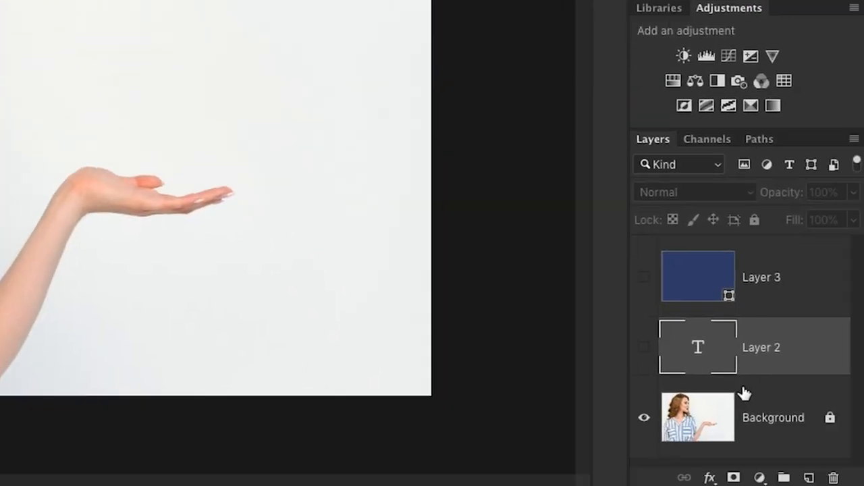
# Select Background, Layer 2 and Layer 3 one after another, finishing with the Background layer selected
pyautogui.click(773, 401)
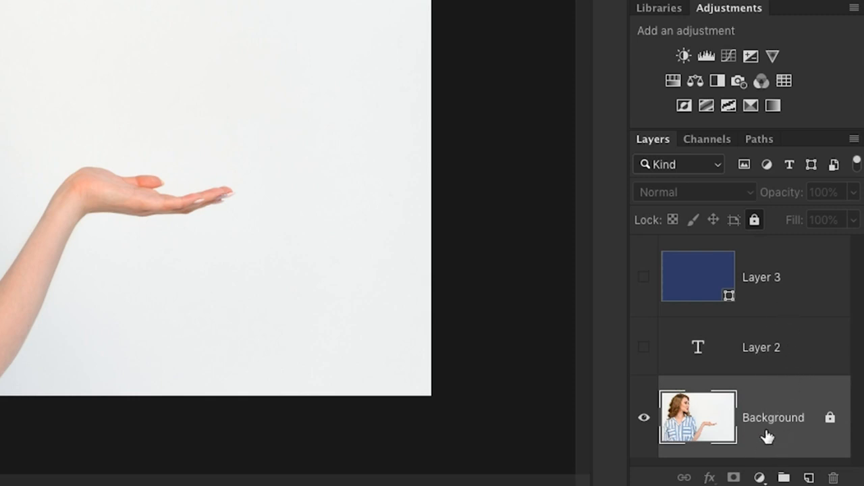
pyautogui.click(799, 363)
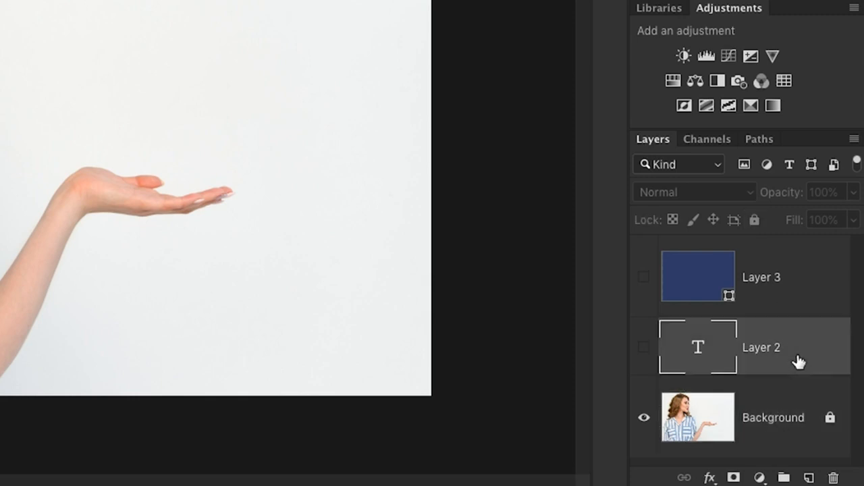
pyautogui.click(815, 289)
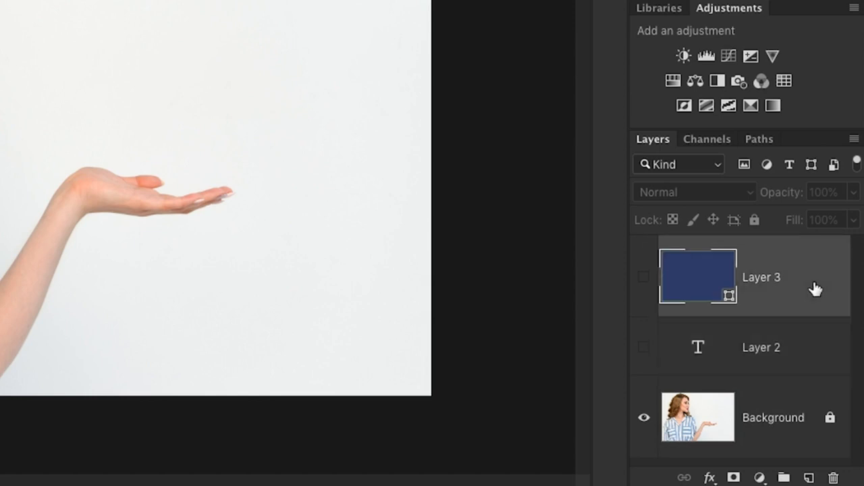
pyautogui.click(770, 435)
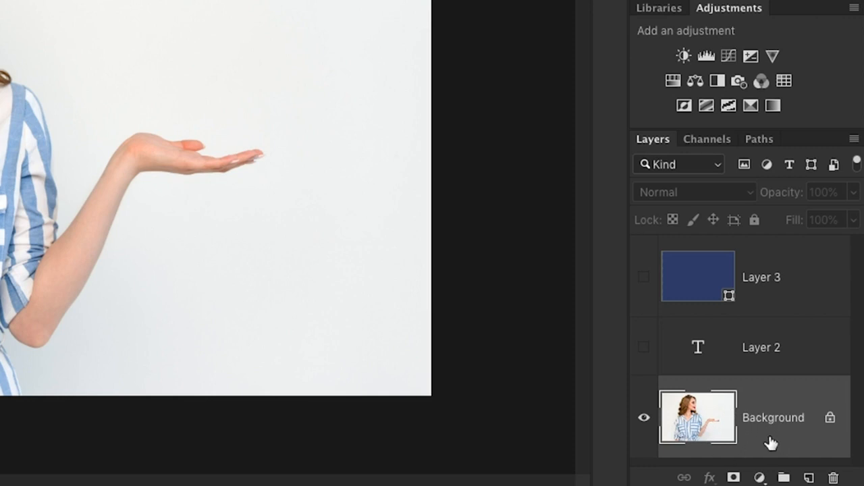
# Toggle the Background layer's visibility off and on several times, leave it shown, and make Layer 2 visible
pyautogui.click(644, 418)
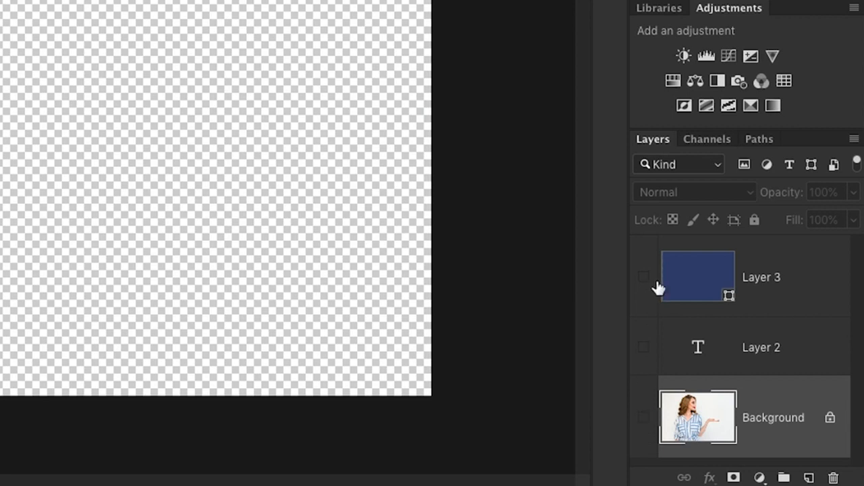
pyautogui.click(644, 419)
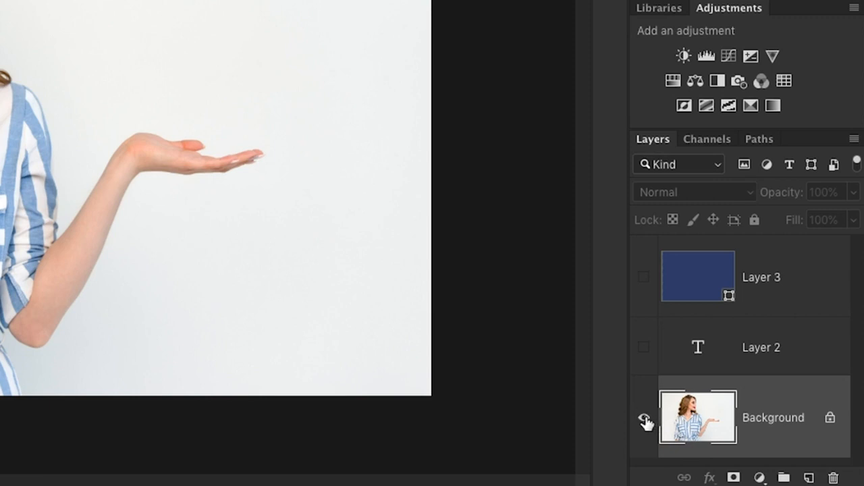
pyautogui.click(646, 418)
pyautogui.click(645, 419)
pyautogui.click(646, 418)
pyautogui.click(646, 419)
pyautogui.click(644, 348)
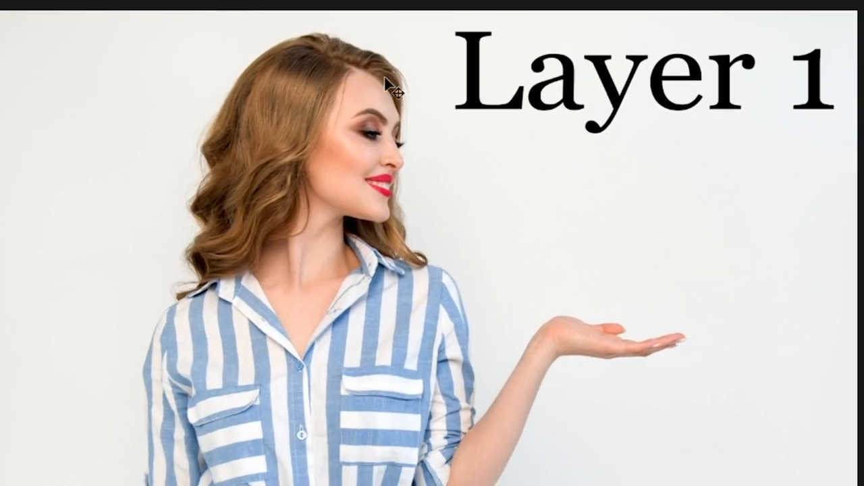
# Try to move the "Layer 1" text downward while the locked Background layer is selected
pyautogui.moveTo(477, 76); pyautogui.dragTo(504, 294)
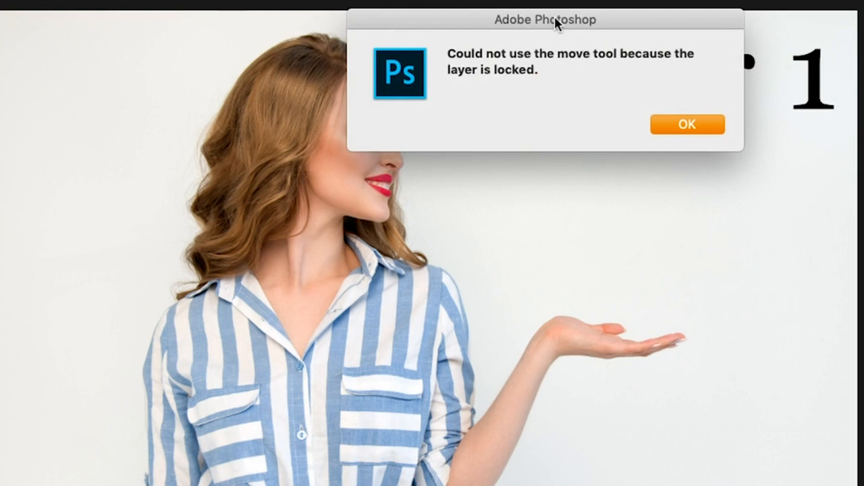
pyautogui.moveTo(555, 16); pyautogui.dragTo(630, 147)
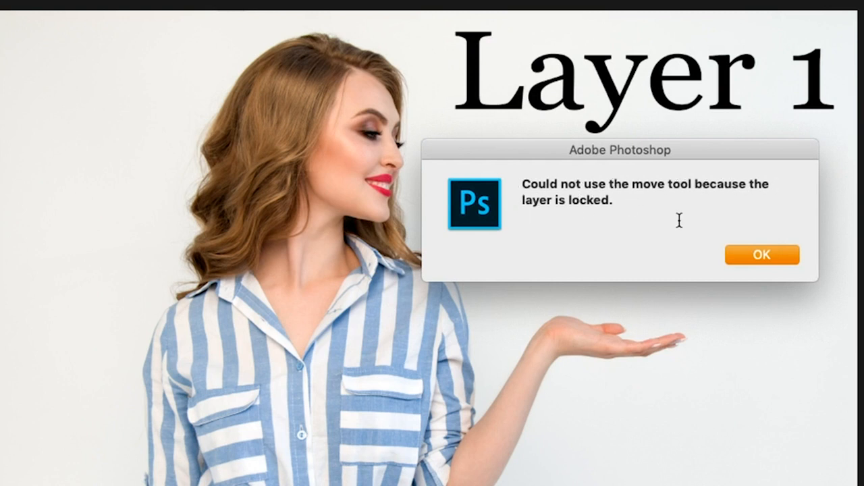
pyautogui.click(759, 257)
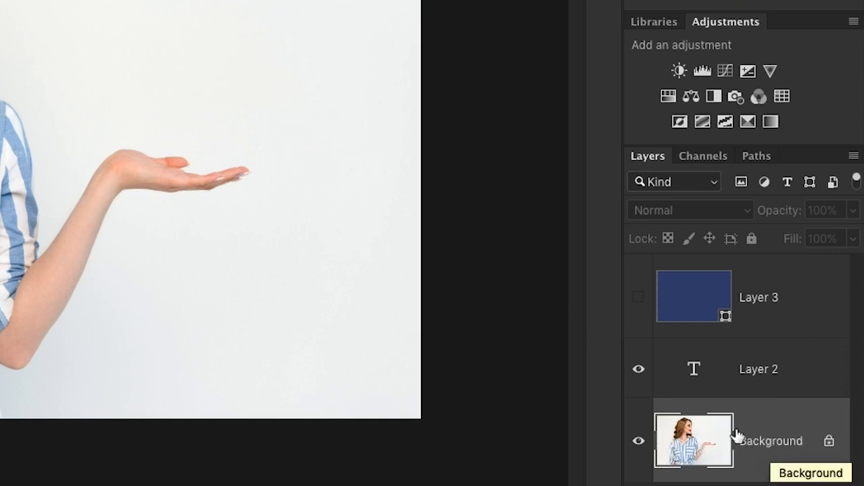
# Select Layer 2 and move its text down to just above the woman's open hand
pyautogui.click(794, 369)
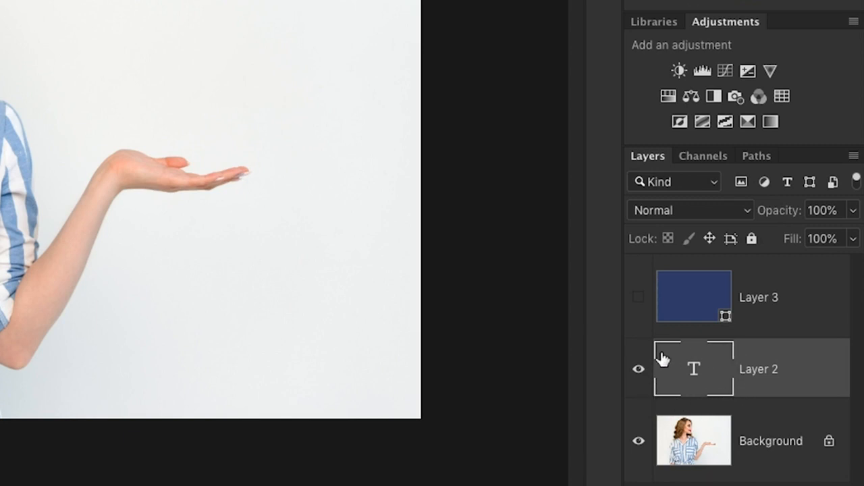
pyautogui.click(783, 422)
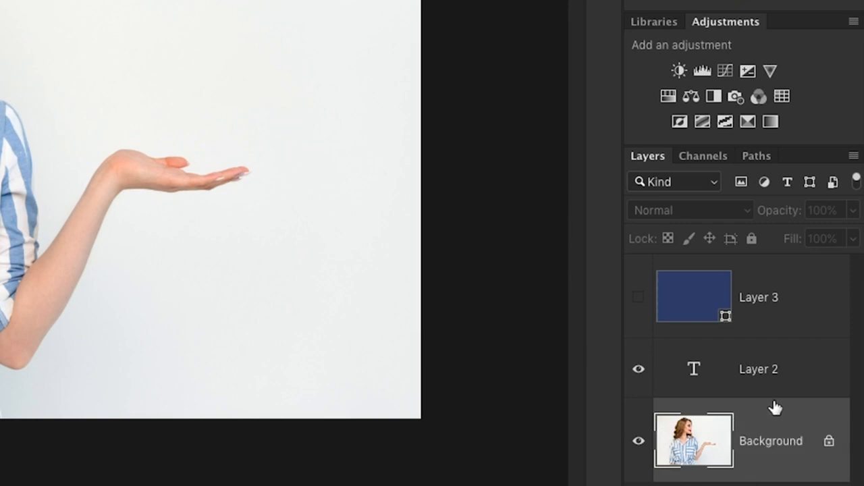
pyautogui.click(797, 376)
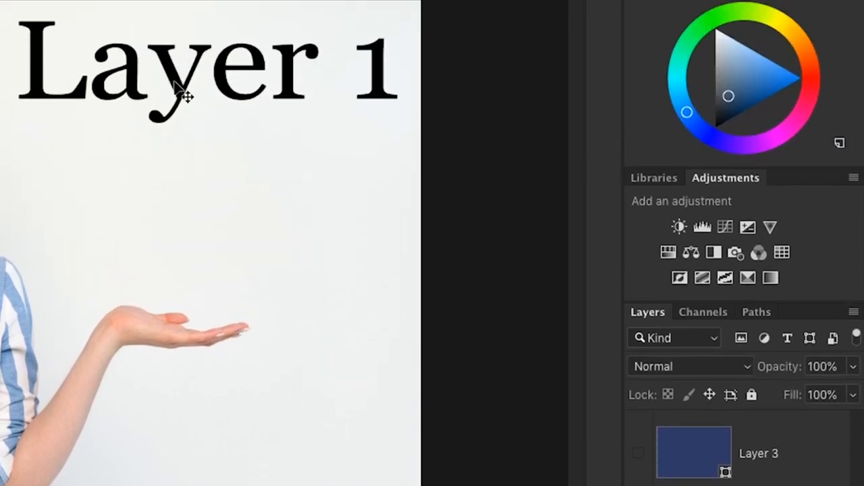
pyautogui.moveTo(183, 92); pyautogui.dragTo(181, 237)
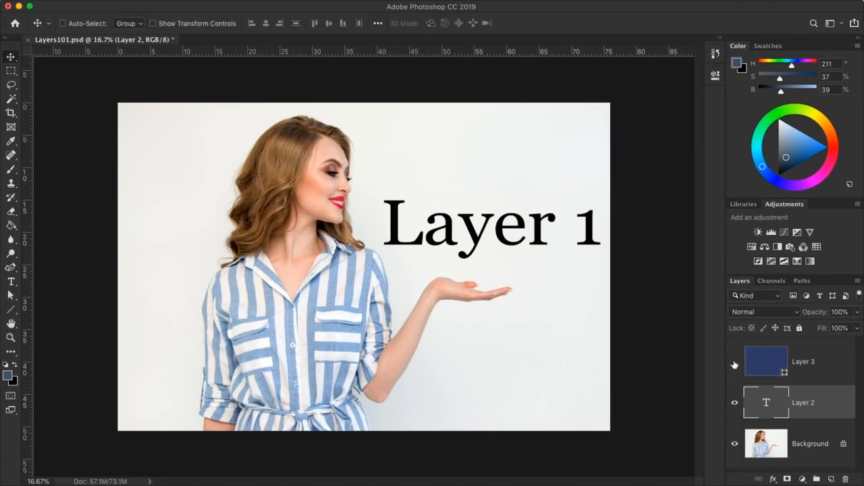
# Make the blue Layer 3 visible, select it, and toggle its visibility off and on again
pyautogui.click(735, 364)
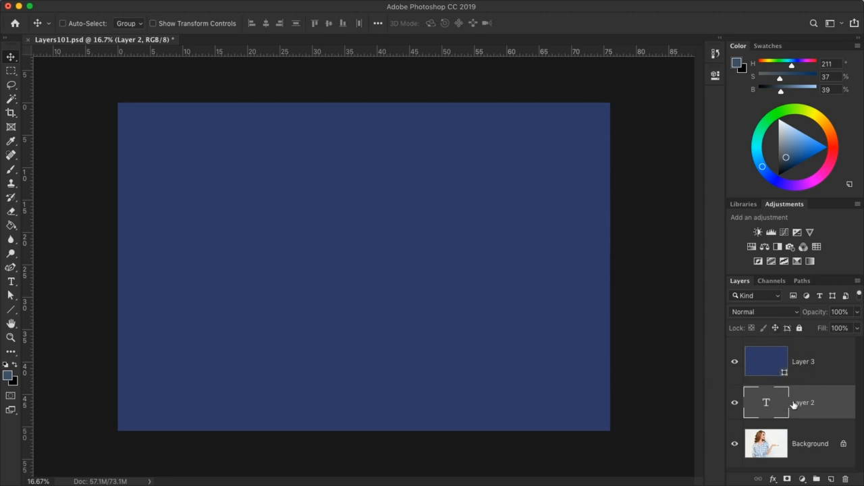
pyautogui.click(753, 371)
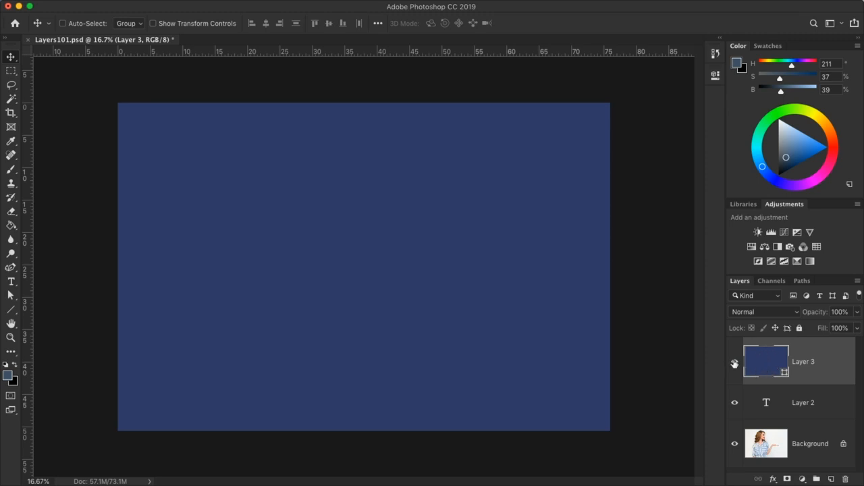
pyautogui.click(734, 362)
pyautogui.click(735, 363)
# Move the blue Layer 3 left to uncover part of the photo, and undo the move
pyautogui.moveTo(517, 264); pyautogui.dragTo(216, 264)
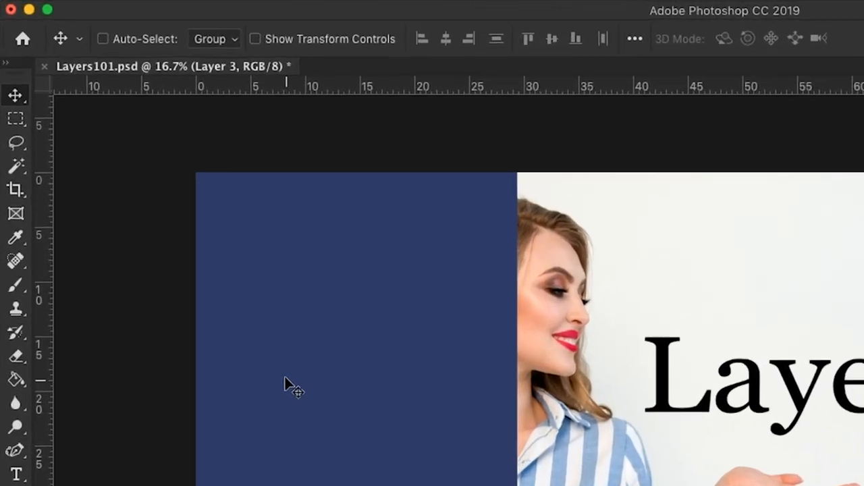
pyautogui.moveTo(118, 2)
pyautogui.click(213, 5)
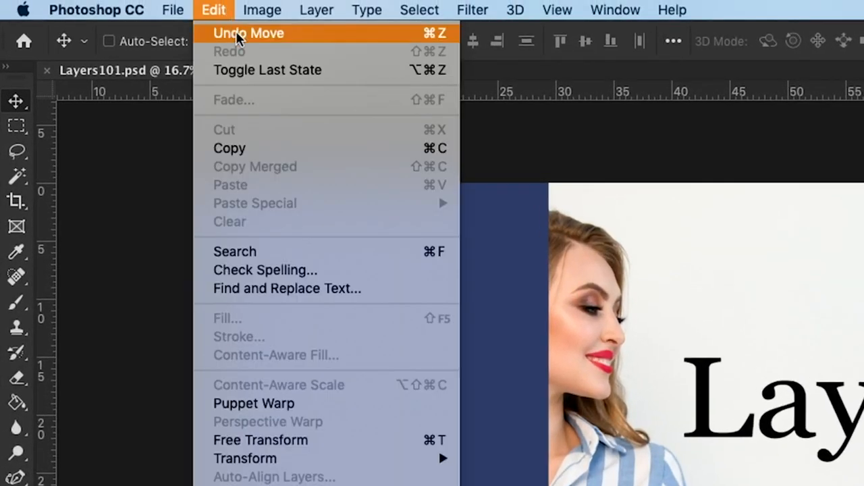
pyautogui.click(236, 31)
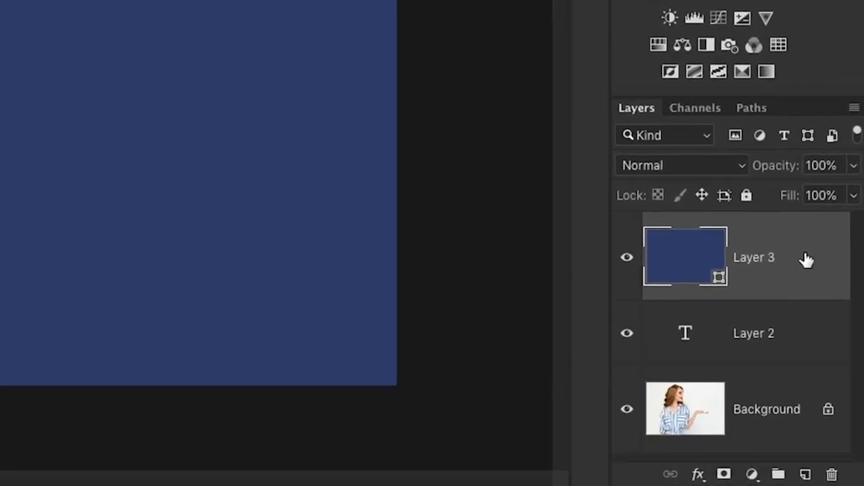
# Reorder the layer stack so that Layer 3 sits directly below the Layer 2 text
pyautogui.moveTo(807, 260); pyautogui.dragTo(807, 300)
pyautogui.moveTo(806, 315); pyautogui.dragTo(812, 356)
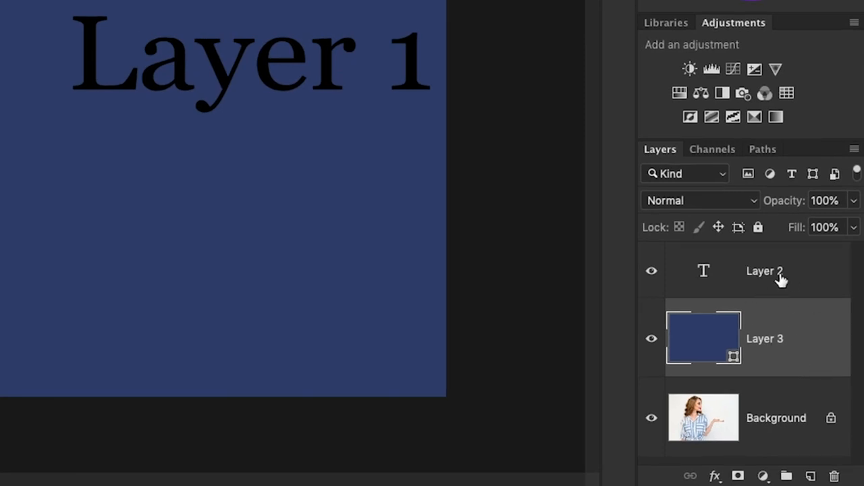
pyautogui.click(658, 271)
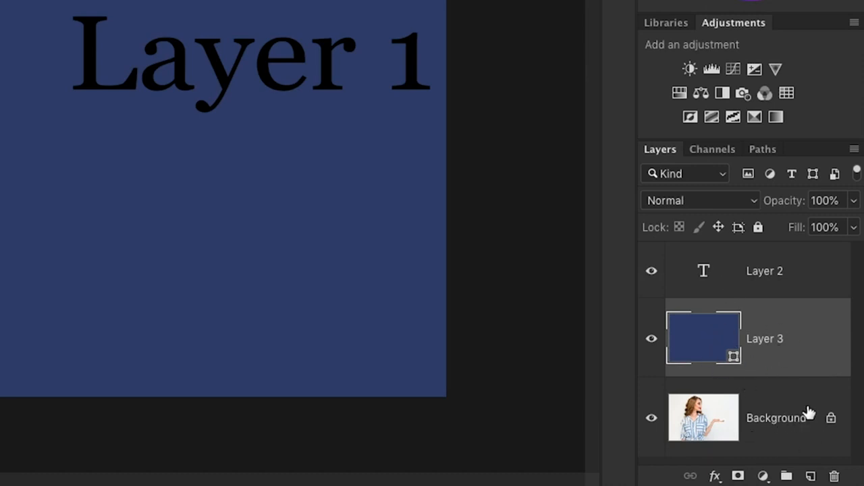
# Try to move Layer 3 below the locked Background layer
pyautogui.moveTo(806, 335); pyautogui.dragTo(787, 453)
pyautogui.moveTo(806, 345); pyautogui.dragTo(807, 449)
# Convert the Background layer into a regular, unlocked layer named "Layer 1"
pyautogui.click(822, 442)
pyautogui.doubleClick(818, 442)
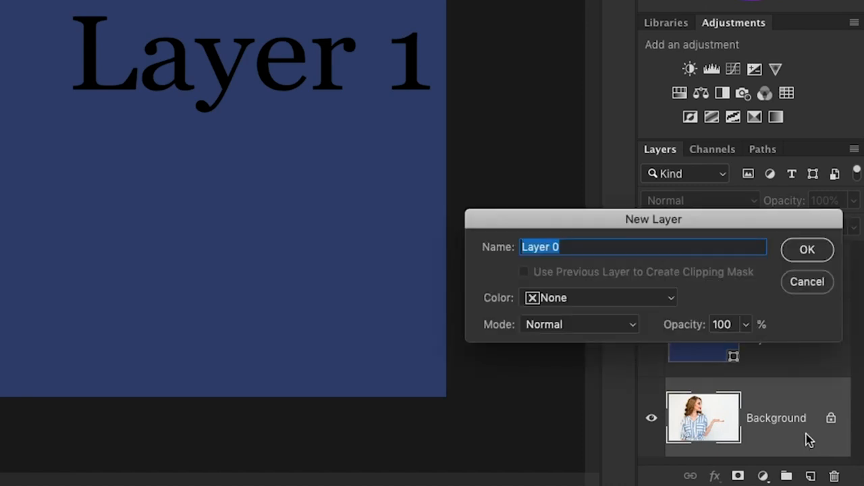
pyautogui.write('La')
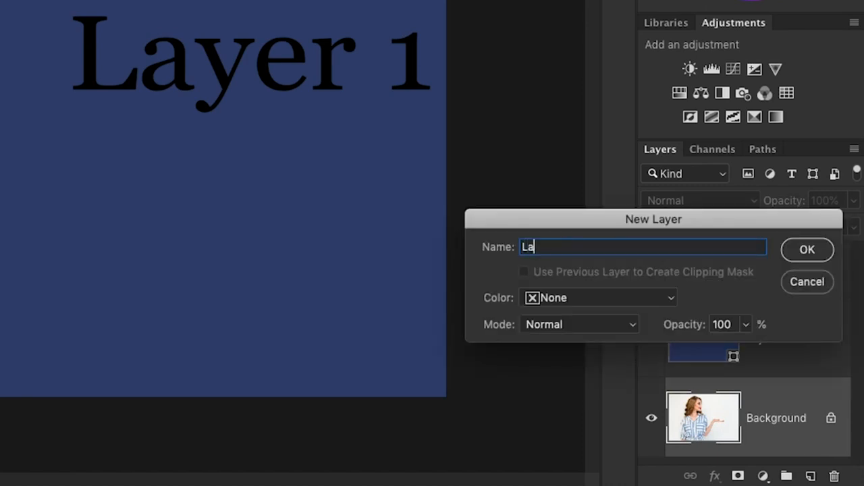
pyautogui.click(815, 251)
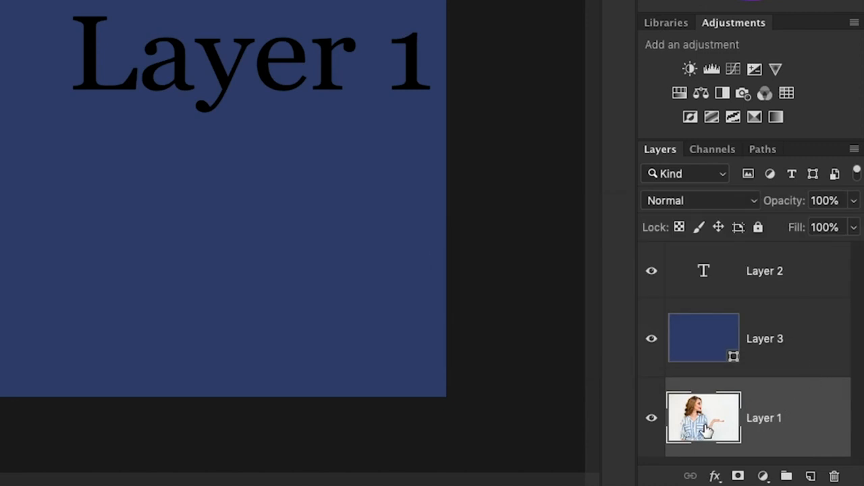
# Move the photo layer, Layer 1, above the blue Layer 3 in the layer stack
pyautogui.moveTo(723, 416); pyautogui.dragTo(732, 321)
pyautogui.moveTo(210, 216)
pyautogui.mouseDown()
pyautogui.moveTo(127, 224)
pyautogui.moveTo(211, 219)
pyautogui.mouseUp()
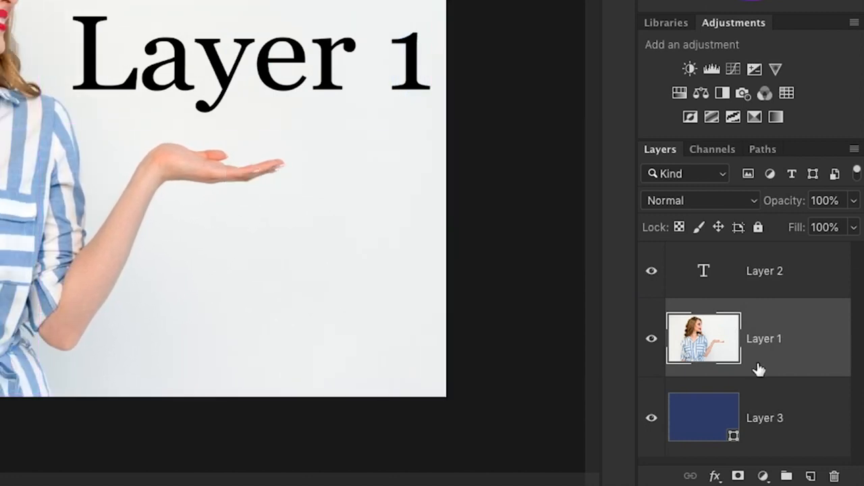